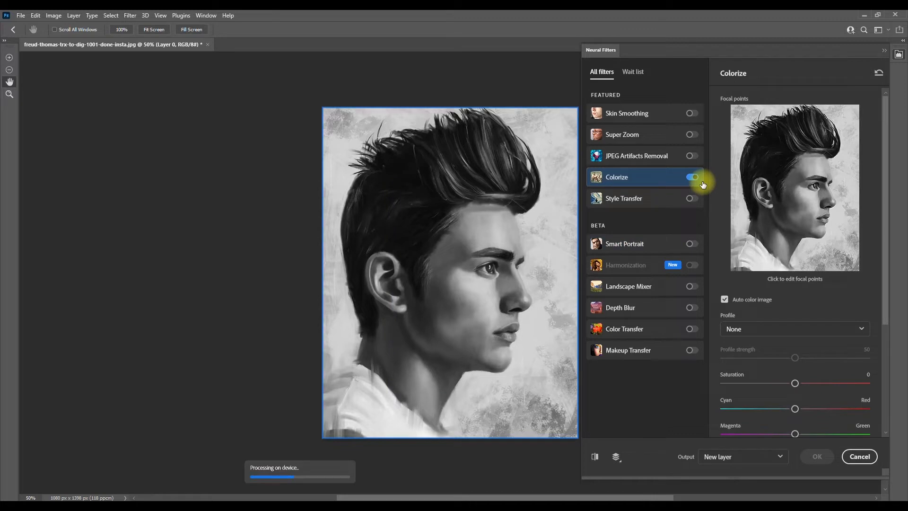
Step: Set the Colorize neural filter's output to Smart filter and apply it to the young man's portrait
key(F9)
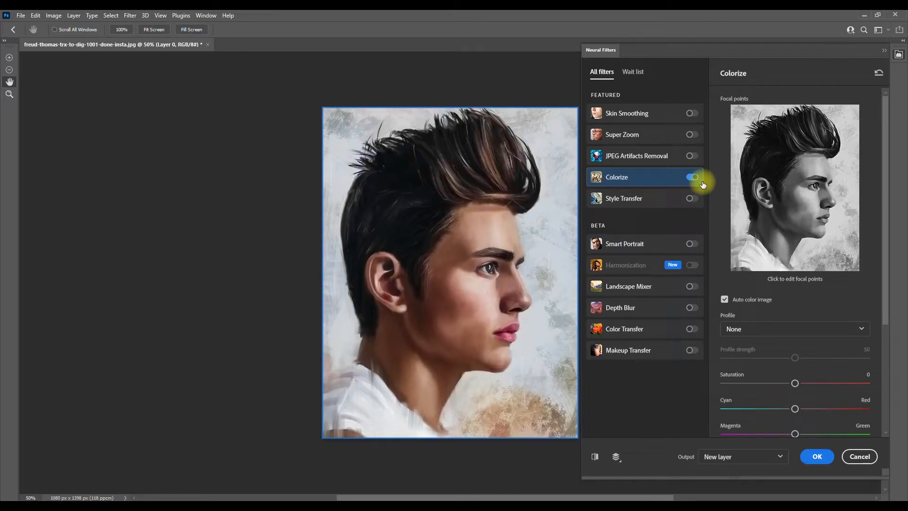
click(783, 455)
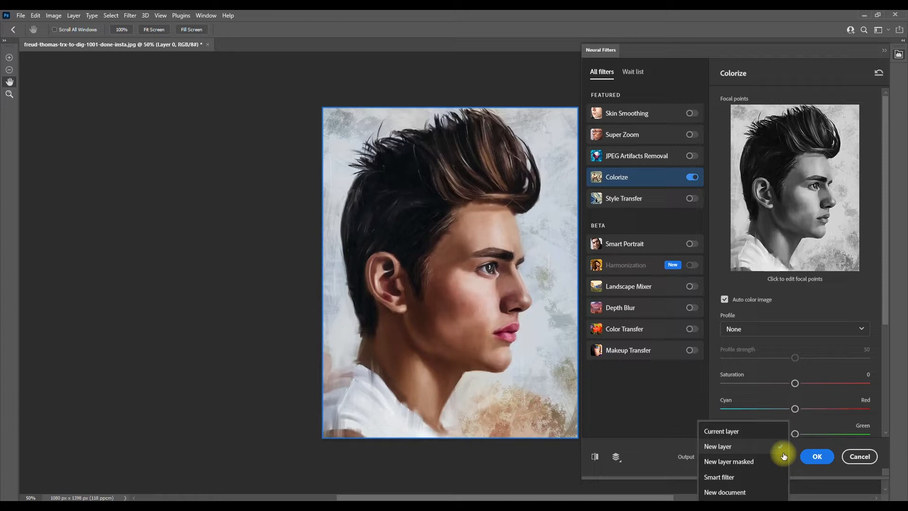
click(739, 478)
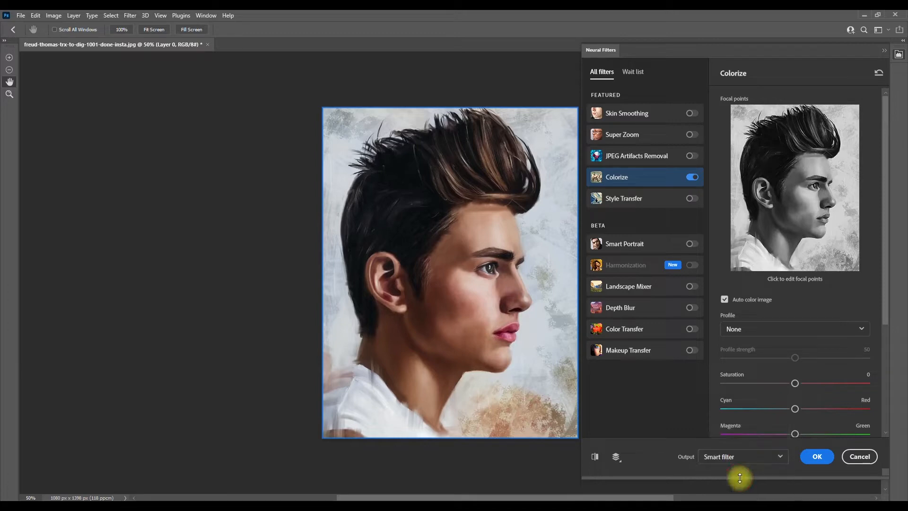
click(821, 458)
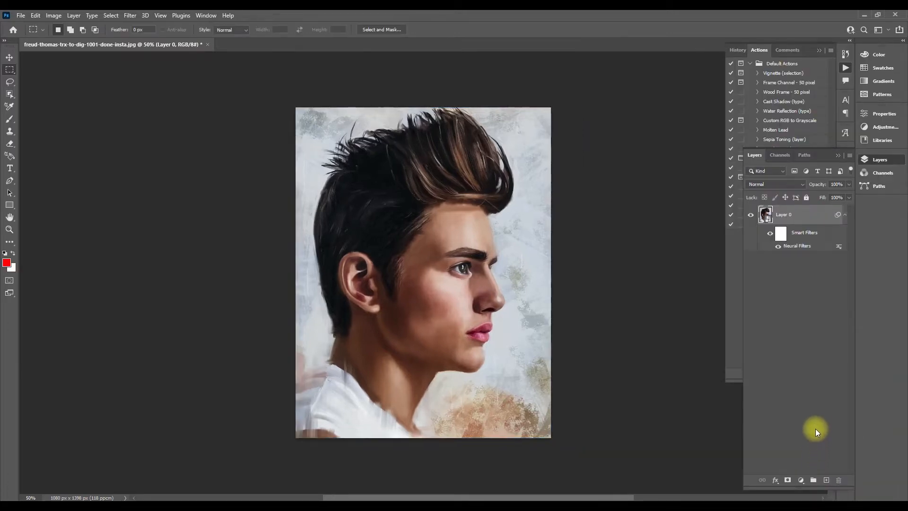
Step: Open Neural Filters for the black-and-white photo of the curly-haired woman and turn on Colorize
click(132, 16)
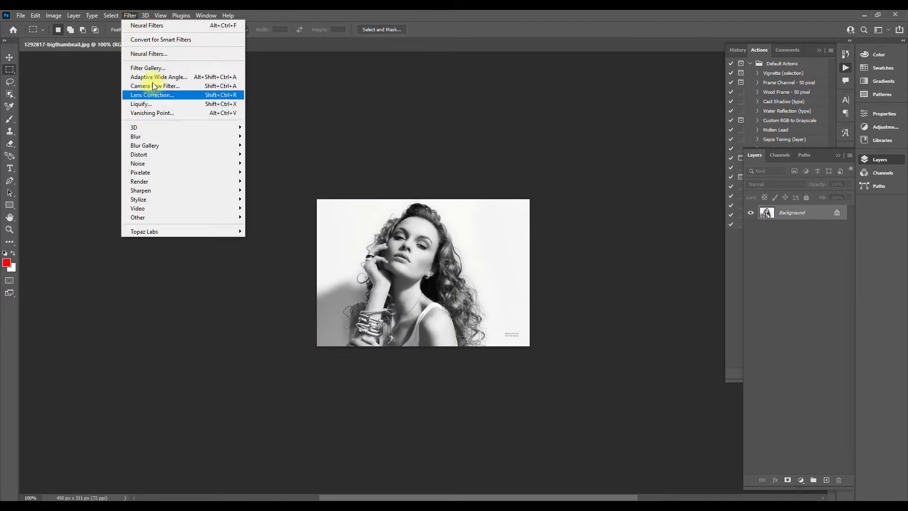
click(156, 58)
key(F9)
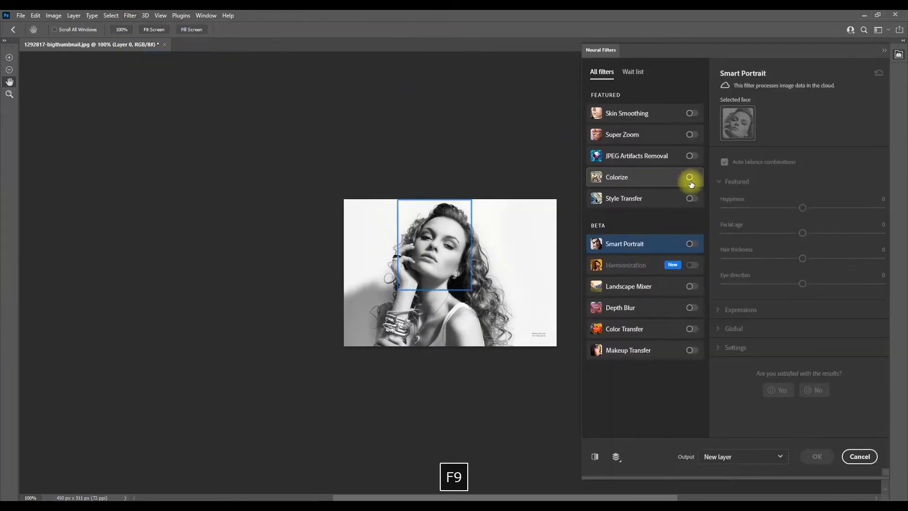
click(692, 180)
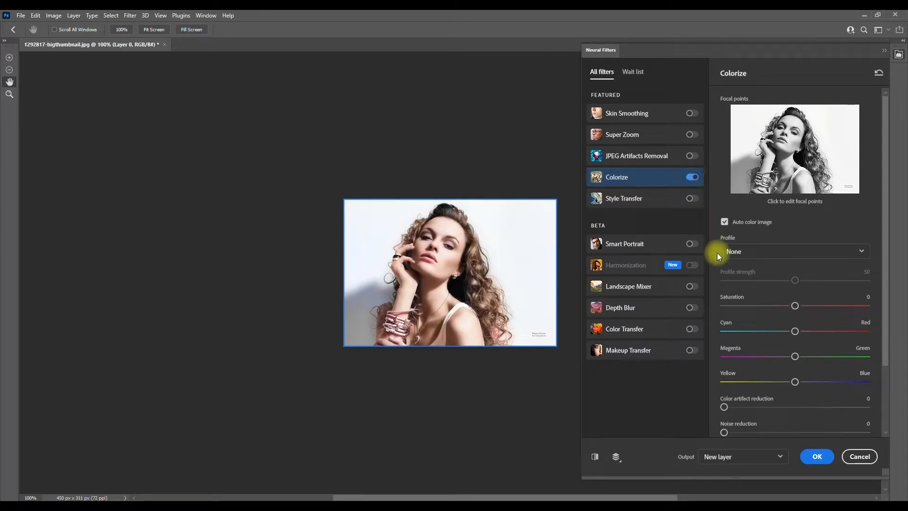
Step: Apply Colorize with Output as new color layer enabled, and toggle the resulting layer's visibility to compare
drag(887, 340, 887, 439)
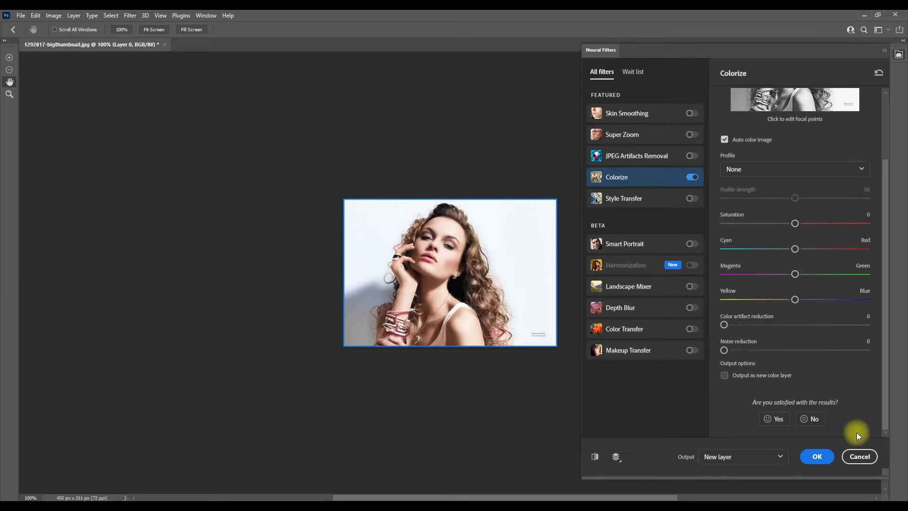
click(726, 377)
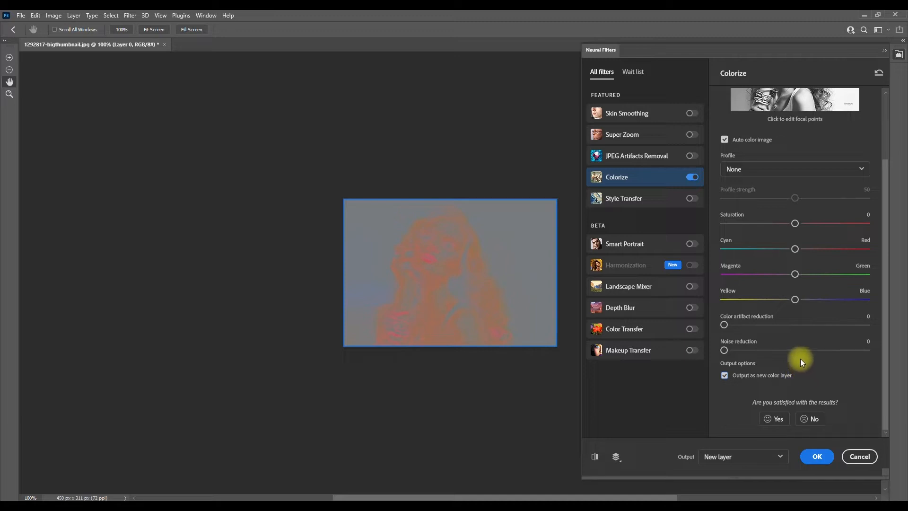
click(817, 457)
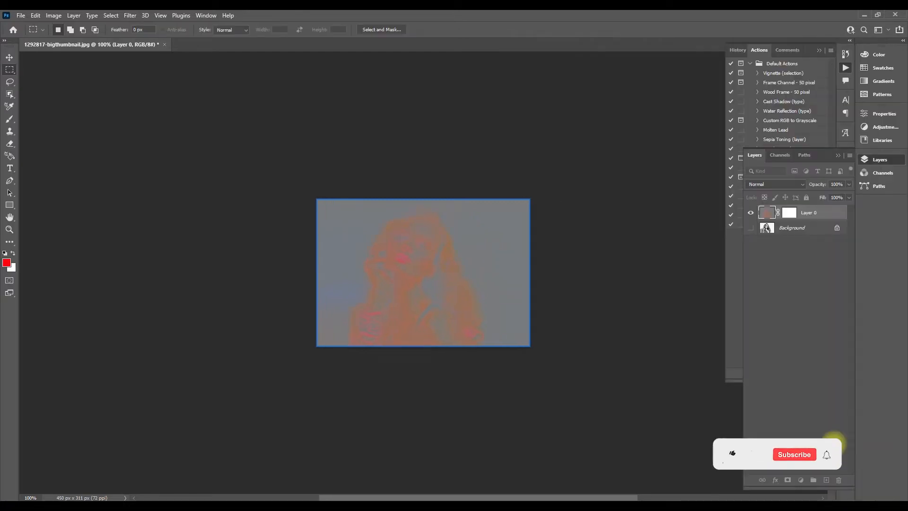
click(752, 215)
click(751, 213)
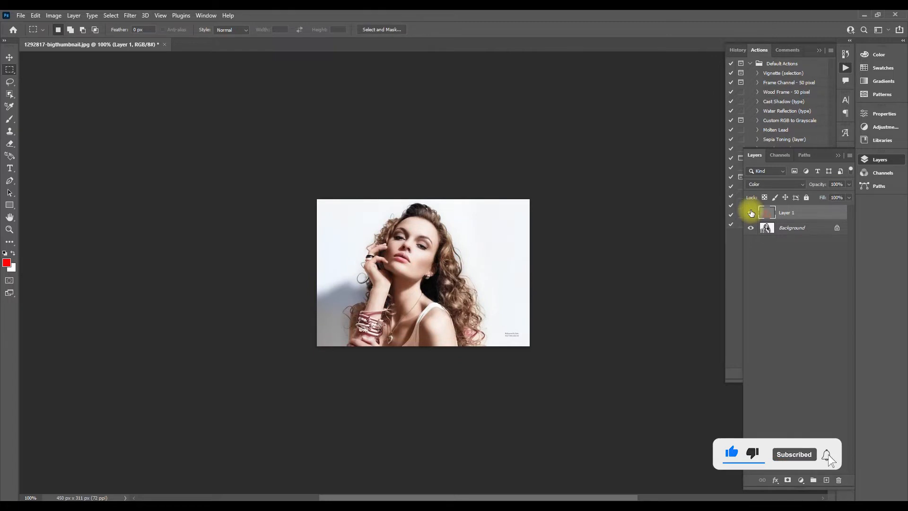
Step: Paint the woman's lips red on Layer 1 with a smaller brush, undoing the first stroke and repainting at a lower brush opacity
key(b)
key(ctrl+plus)
key(ctrl+plus)
key(bracketleft)
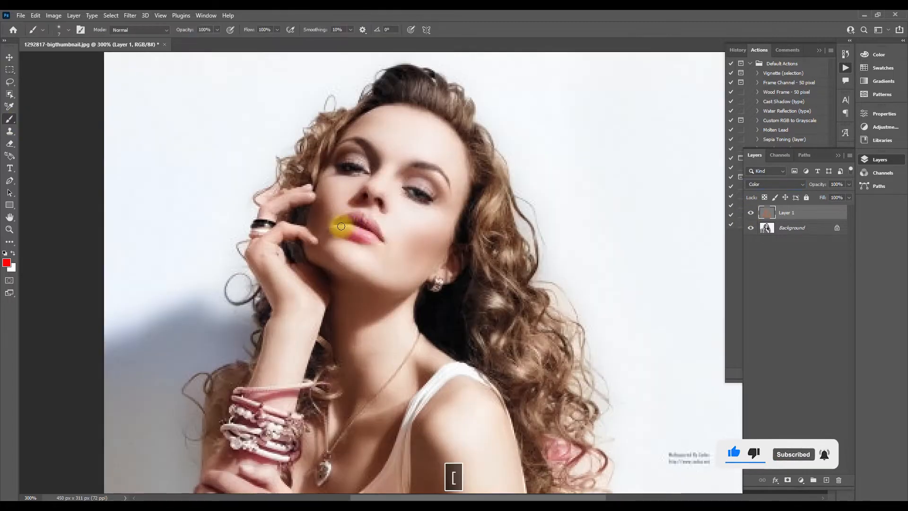
drag(342, 226, 364, 232)
key(ctrl+z)
click(217, 30)
drag(221, 39, 187, 40)
mouse_move(346, 230)
mouse_down()
mouse_move(368, 237)
mouse_move(341, 219)
mouse_up()
Step: Sample the hair color from the woman's curls and paint over the pink patch in her lower curls
scroll(449, 383, down, 2)
alt+click(557, 359)
mouse_move(554, 385)
mouse_down()
mouse_move(548, 395)
mouse_move(571, 384)
mouse_move(554, 391)
mouse_move(574, 371)
mouse_move(588, 392)
mouse_move(552, 379)
mouse_move(602, 390)
mouse_move(584, 391)
mouse_up()
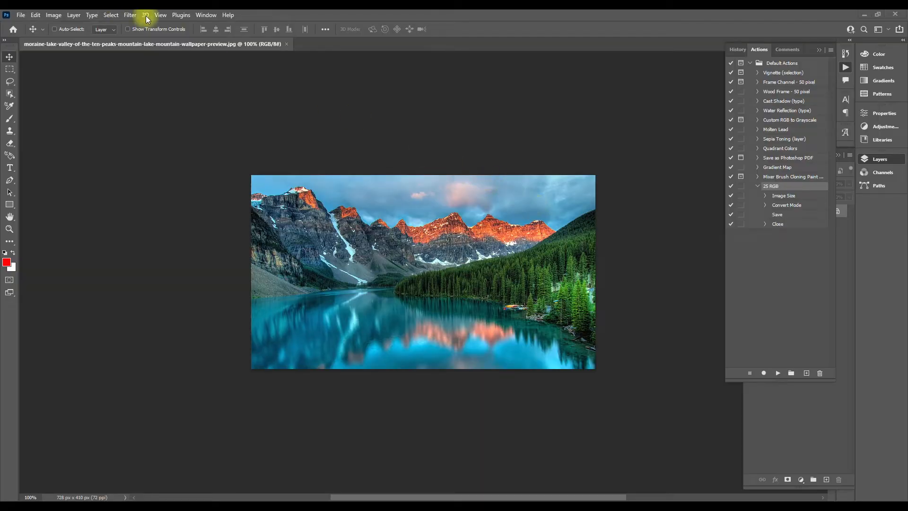
Step: Open Neural Filters for the mountain lake photo, turn on Landscape Mixer and display its presets after viewing the Custom options
click(127, 15)
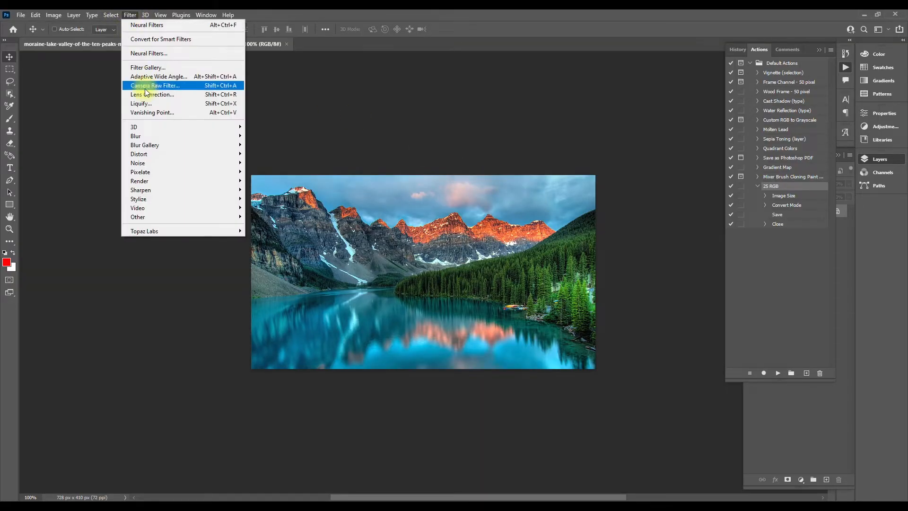
click(150, 53)
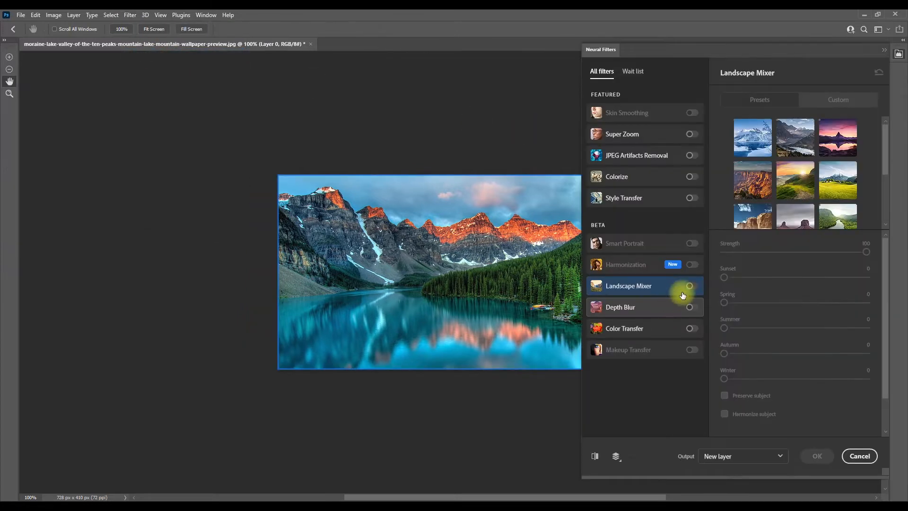
click(691, 290)
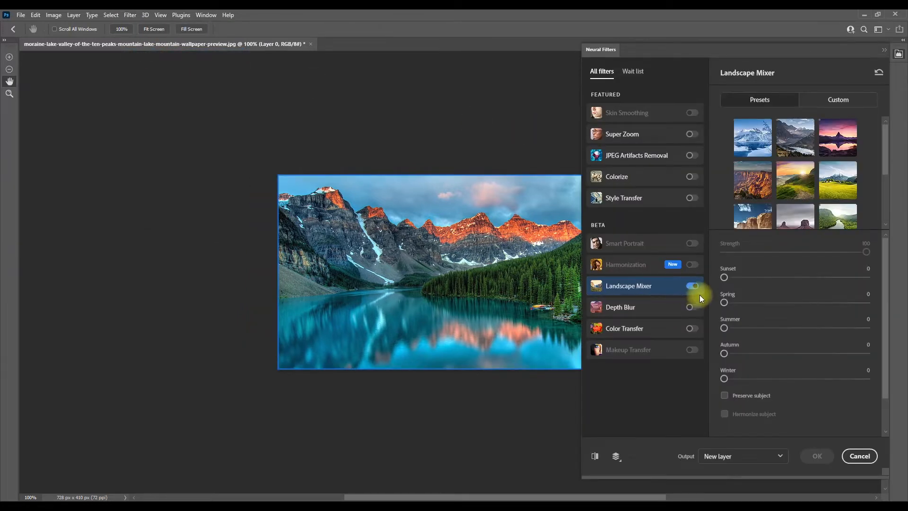
click(828, 100)
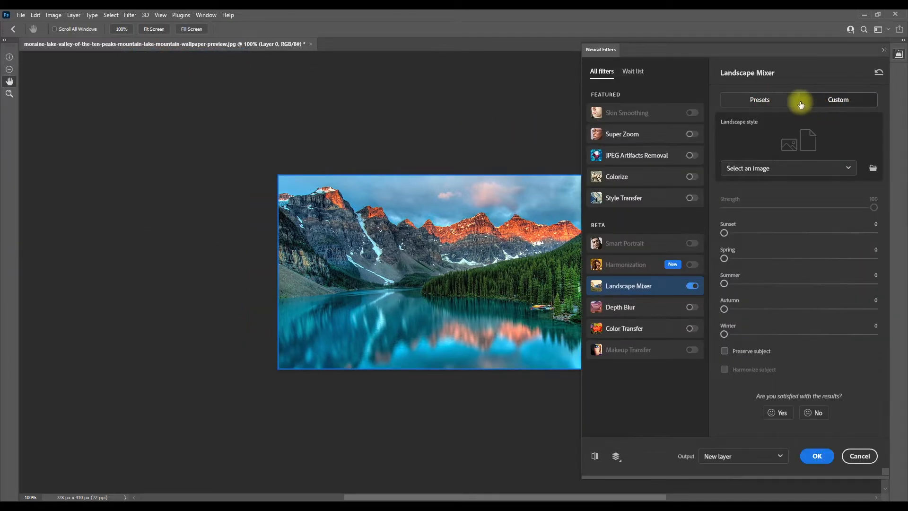
click(776, 98)
Step: Try the icy lake and purple sunset landscape presets, then apply the snowy mountain peak preset at strength 100 to a new layer
click(753, 132)
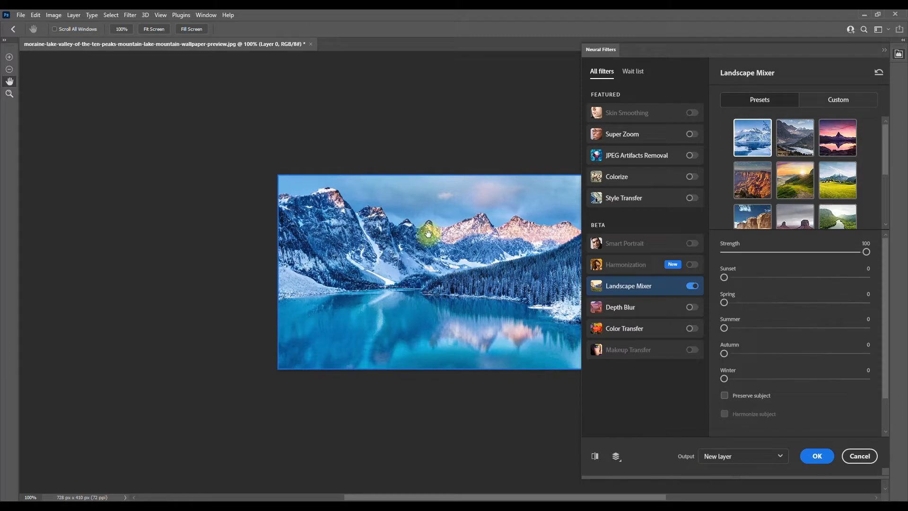
click(838, 137)
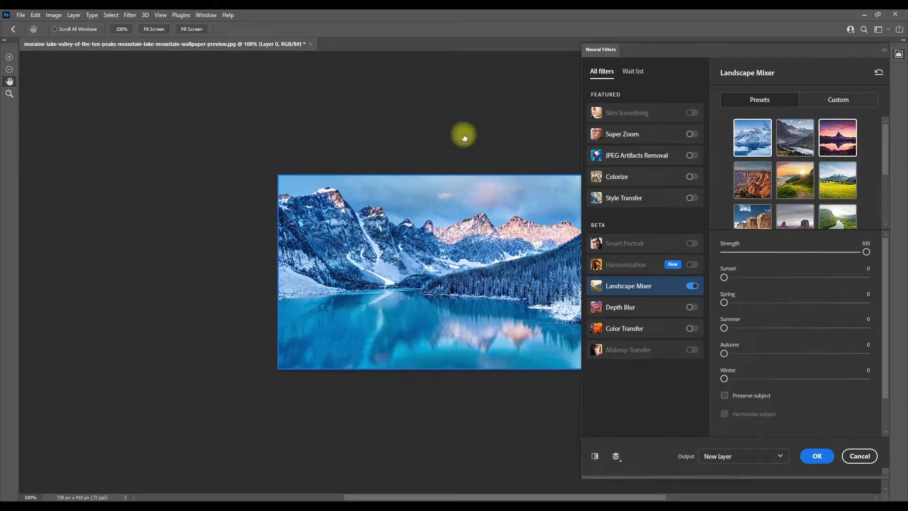
key(F9)
scroll(795, 166, down, 3)
click(793, 165)
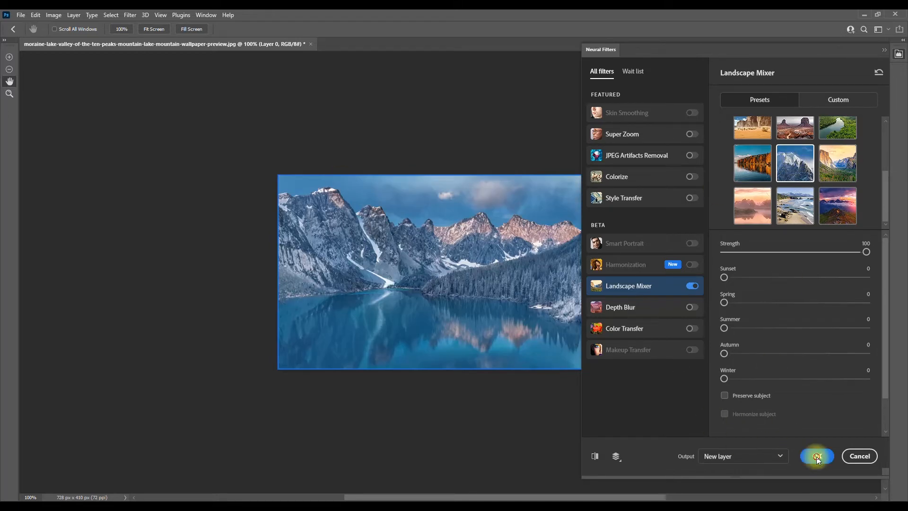
click(814, 456)
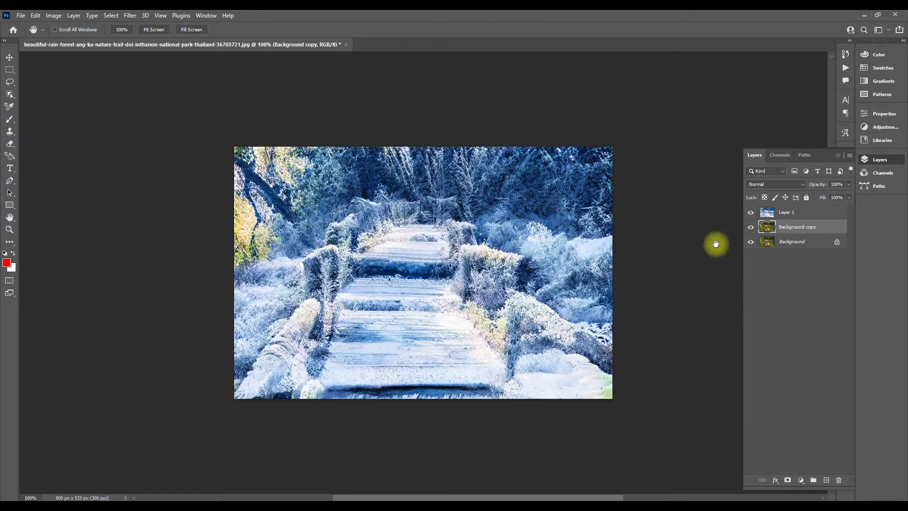
Step: Erase the snowy effect over the wooden walkway in the forest image, adjusting the eraser size
key(e)
key(bracketleft)
key(bracketleft)
key(bracketleft)
mouse_move(308, 196)
mouse_down()
mouse_move(282, 198)
mouse_move(369, 123)
mouse_move(374, 360)
mouse_up()
key(bracketright)
key(bracketright)
key(bracketright)
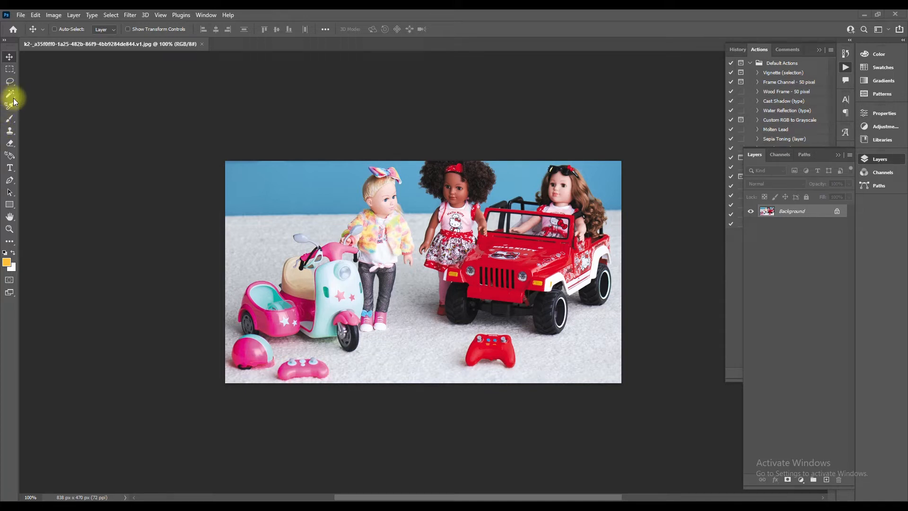
Step: Activate the Object Selection tool on the dolls photo and refresh the Object Finder
drag(14, 100, 54, 98)
key(shift+w)
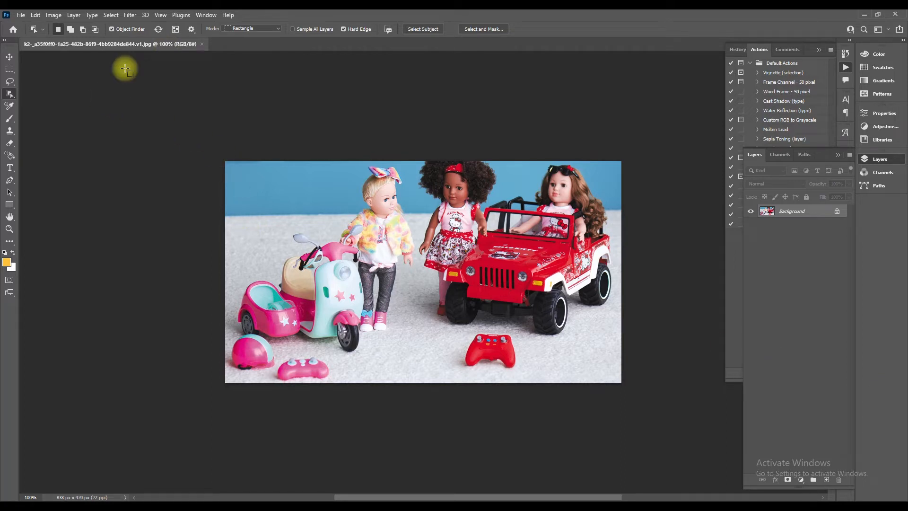
click(157, 30)
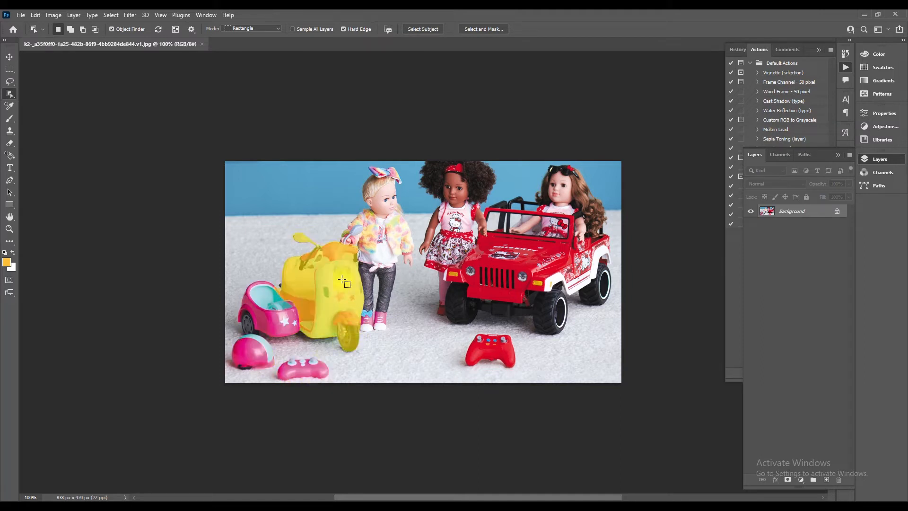
Step: Set the Object Finder overlay color to Seafoam
click(192, 29)
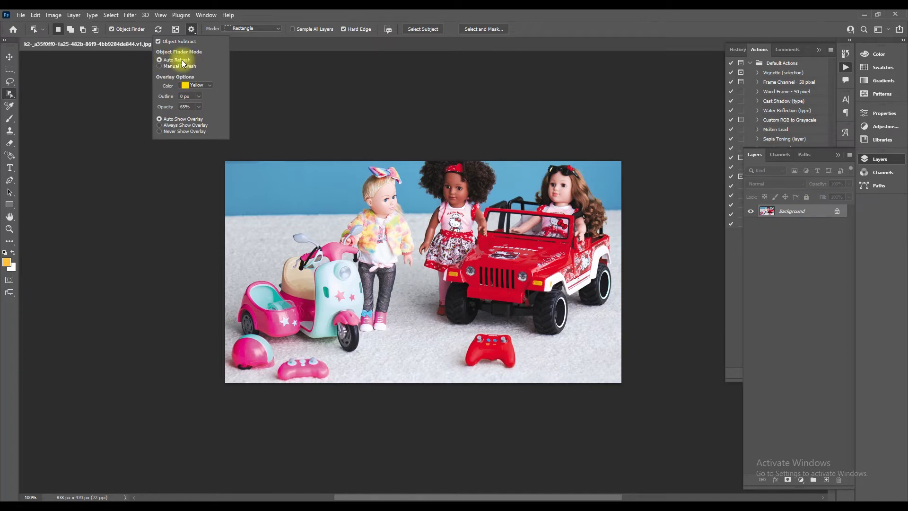
click(190, 87)
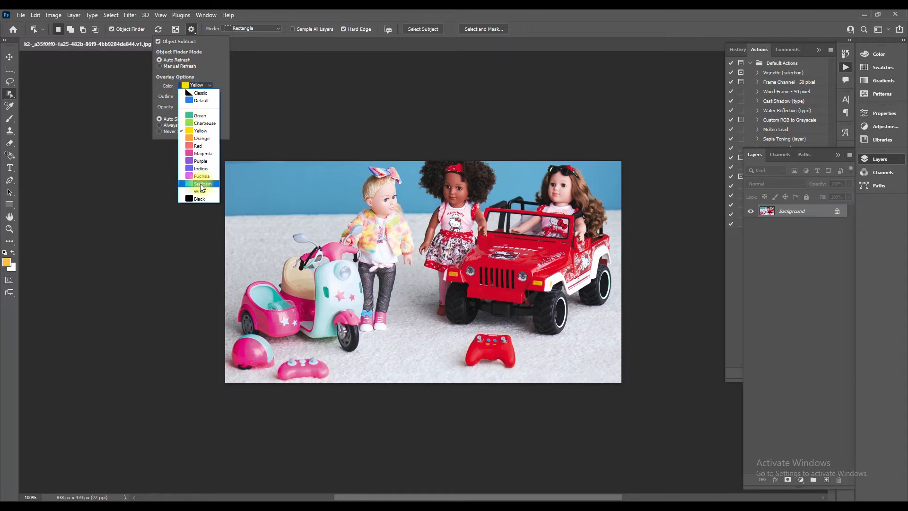
click(200, 184)
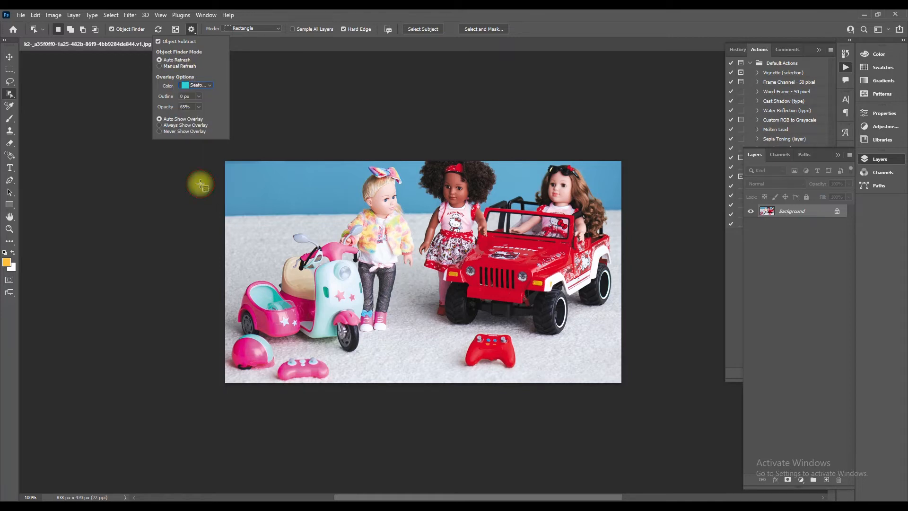
click(245, 53)
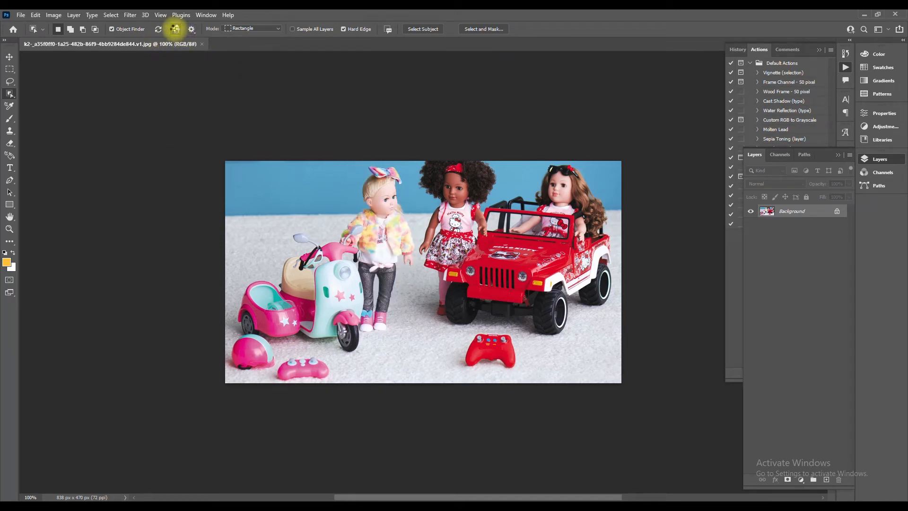
Step: Preview the overlay of all detected objects, then add the red game controller to the selection of the blonde doll
click(176, 29)
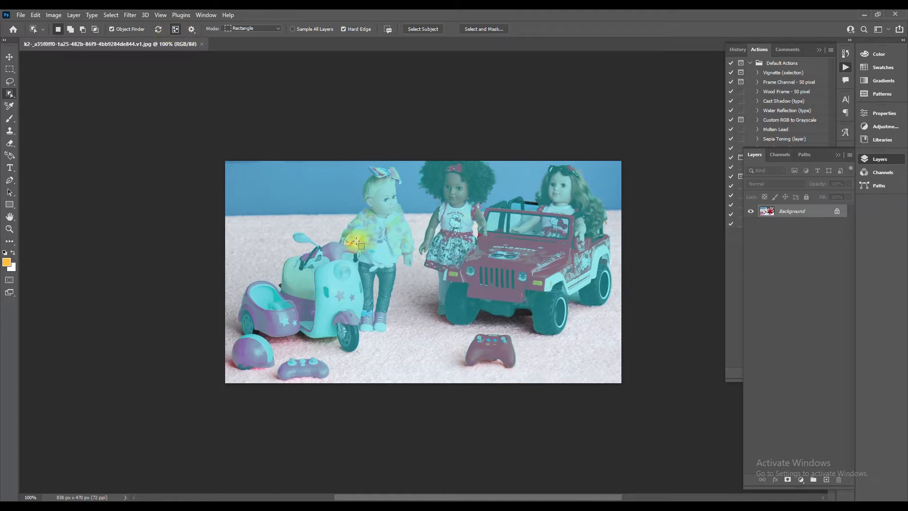
key(ctrl+z)
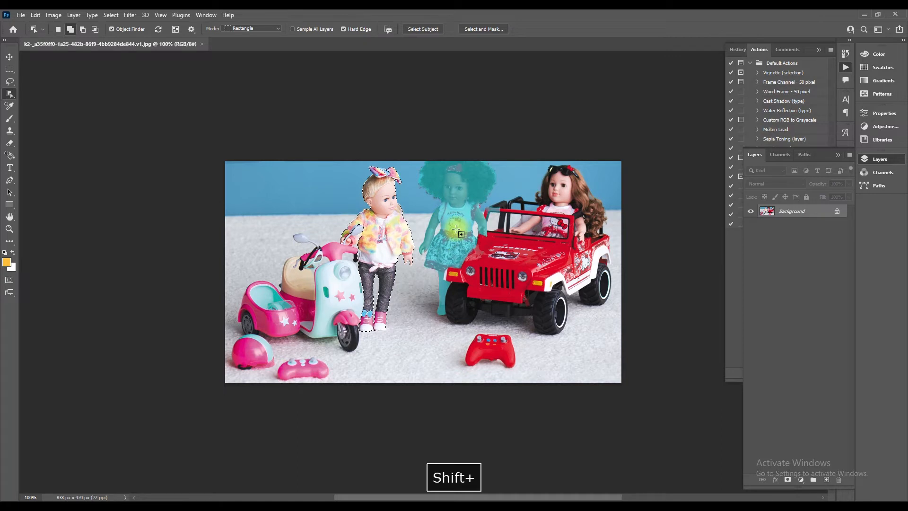
click(495, 356)
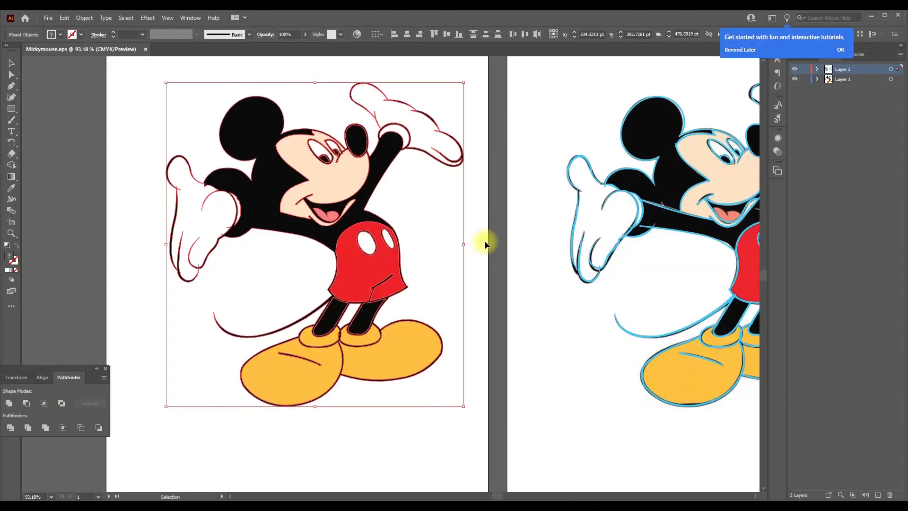
Step: Select the complete Mickey Mouse artwork on the first artboard and copy it
click(485, 243)
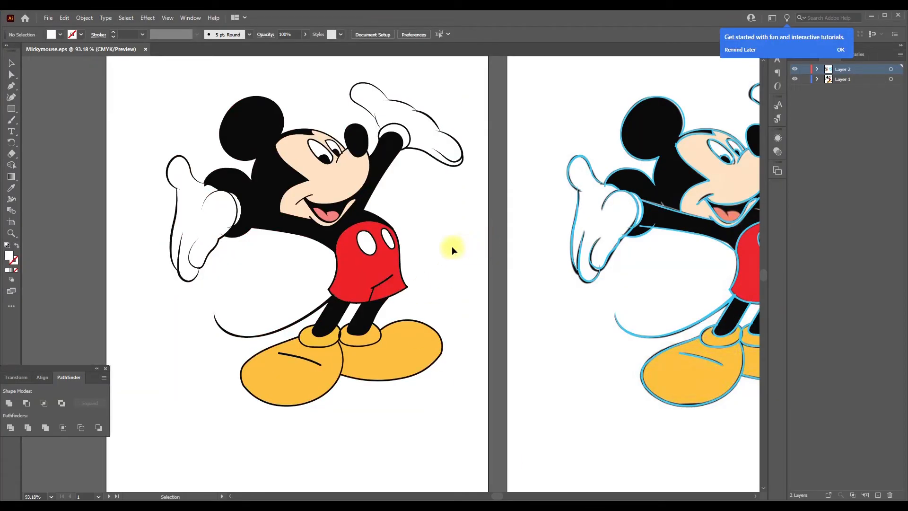
drag(144, 69, 455, 412)
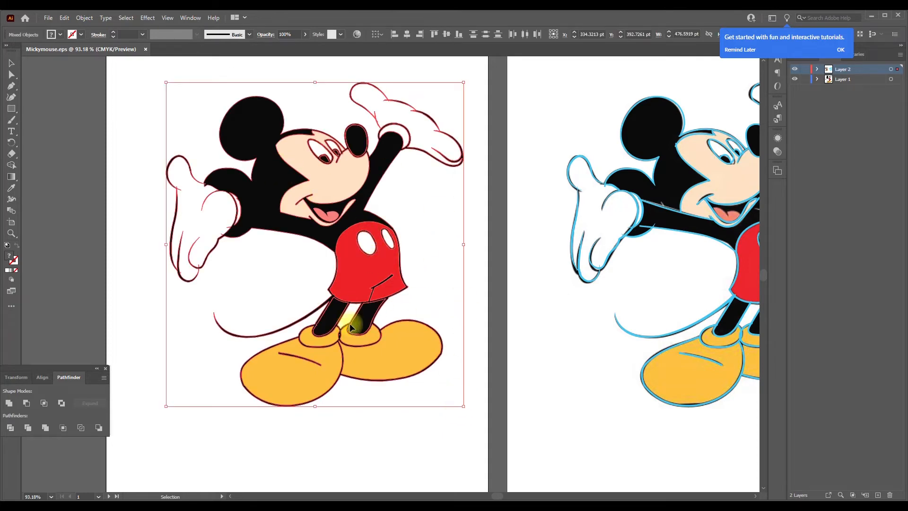
key(a)
key(ctrl+c)
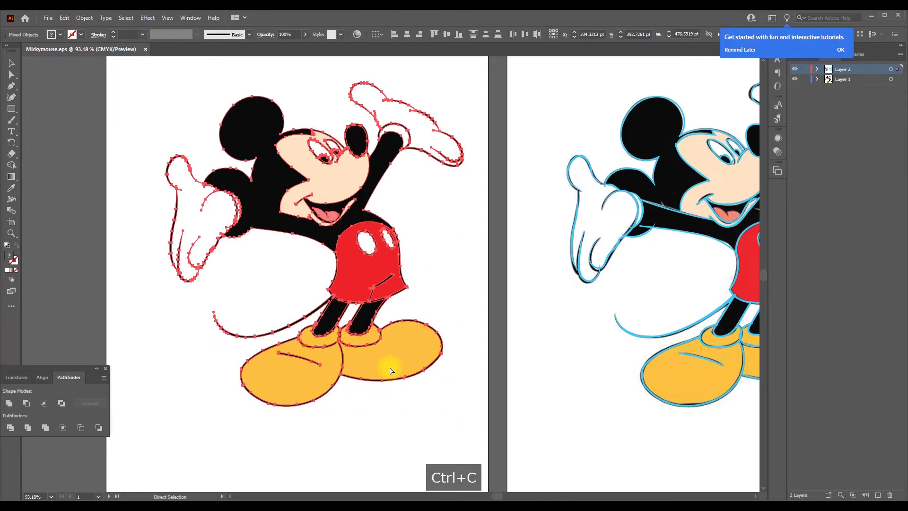
key(v)
click(66, 18)
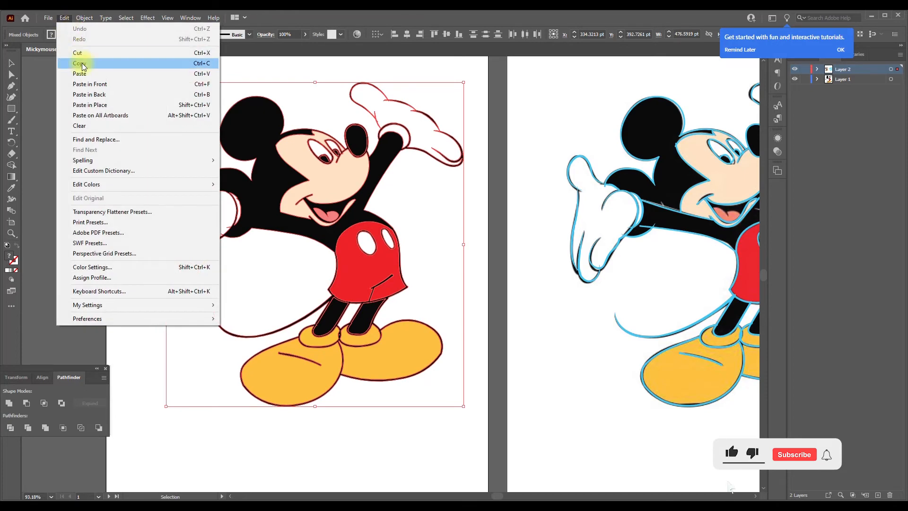
click(82, 64)
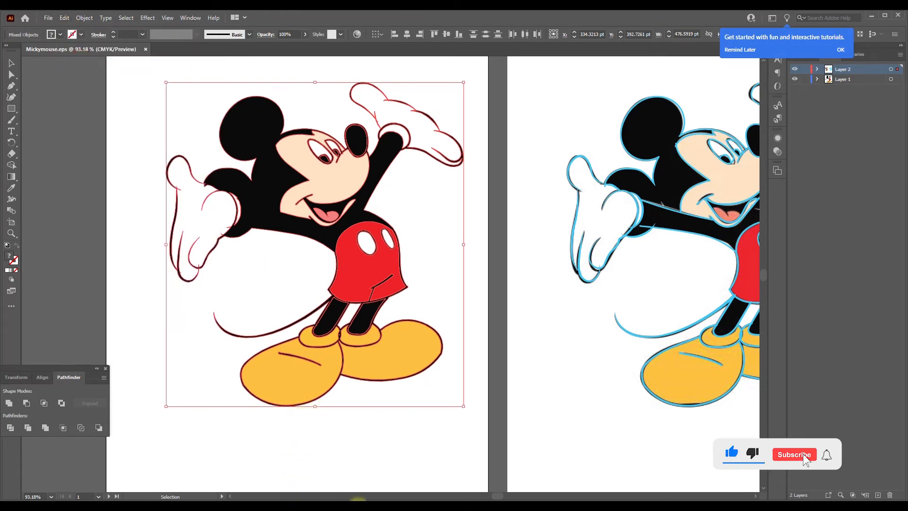
Step: Switch to Photoshop and paste the copied artwork as Layers into the blank document, accepting the color mode conversion
click(355, 505)
click(36, 17)
click(50, 98)
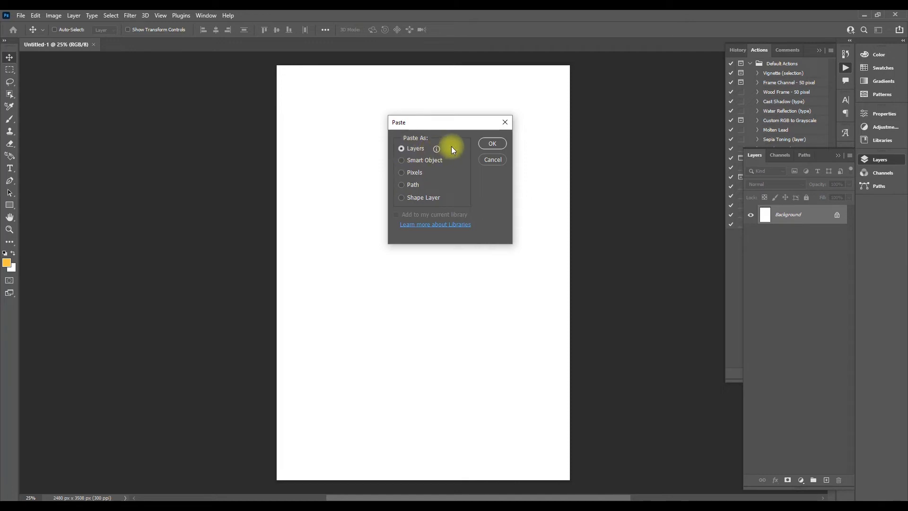
click(493, 145)
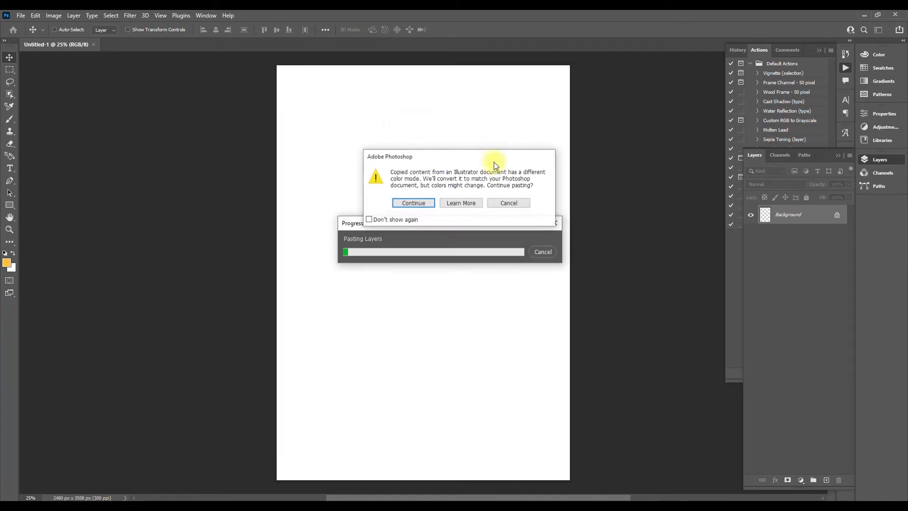
click(415, 204)
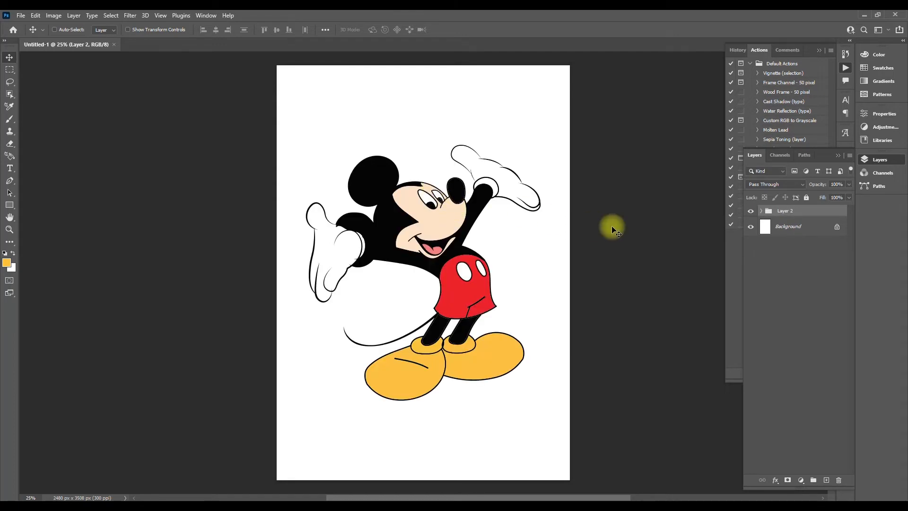
Step: Expand the pasted Layer 2 group and toggle the visibility of its uppermost path layers to check them
click(760, 211)
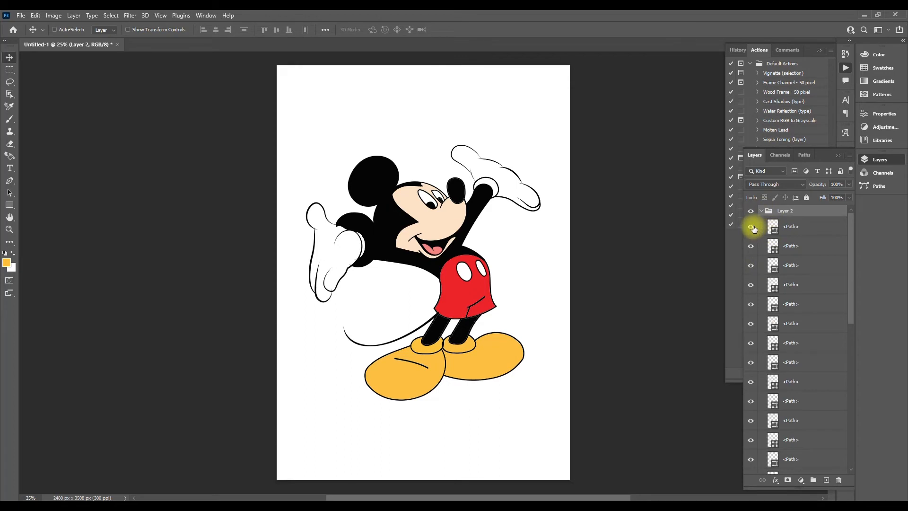
click(752, 227)
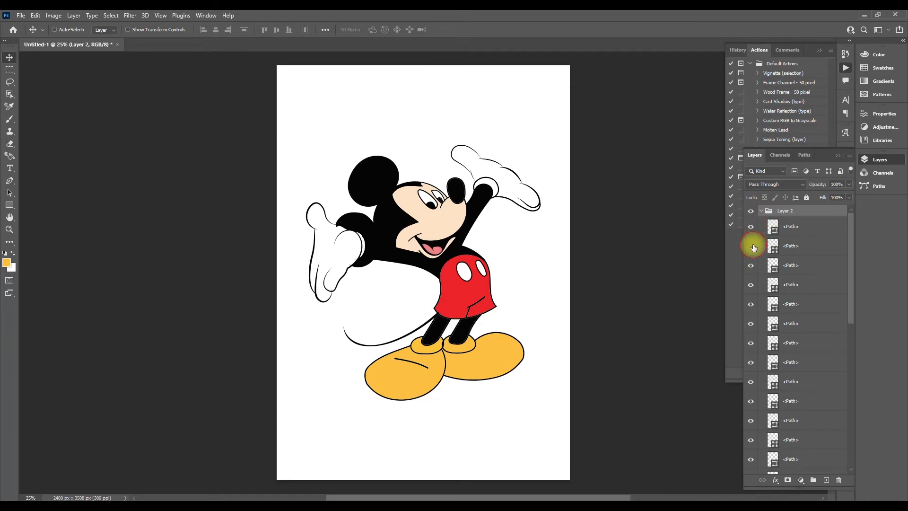
click(753, 246)
click(753, 247)
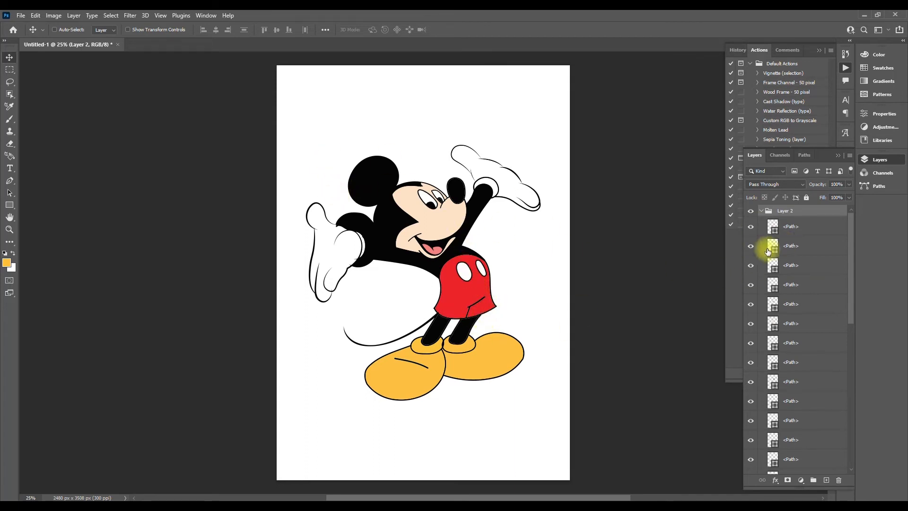
Step: Change the fill of the tongue's path layer to green 11b800, then select the Layer 2 group
click(790, 227)
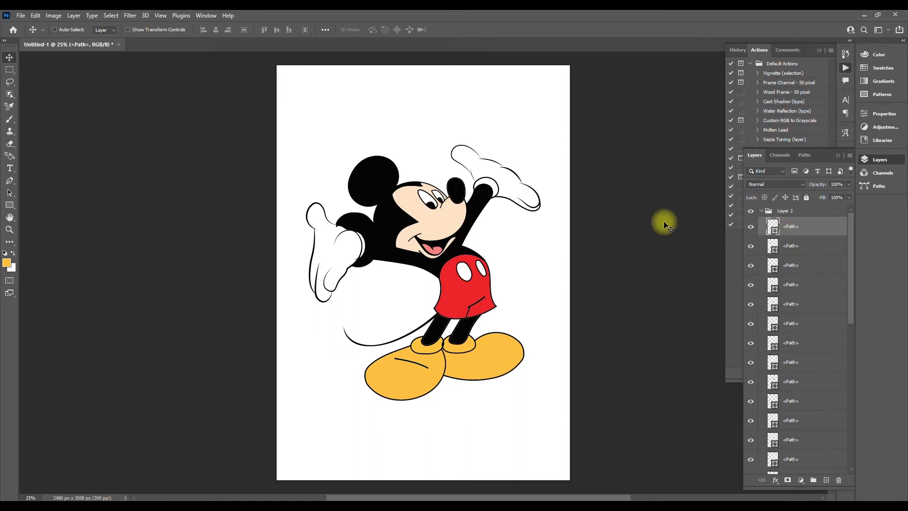
double_click(774, 232)
drag(692, 212, 711, 214)
click(703, 297)
mouse_move(670, 298)
mouse_down()
mouse_move(691, 309)
mouse_move(700, 254)
mouse_move(625, 243)
mouse_move(695, 247)
mouse_up()
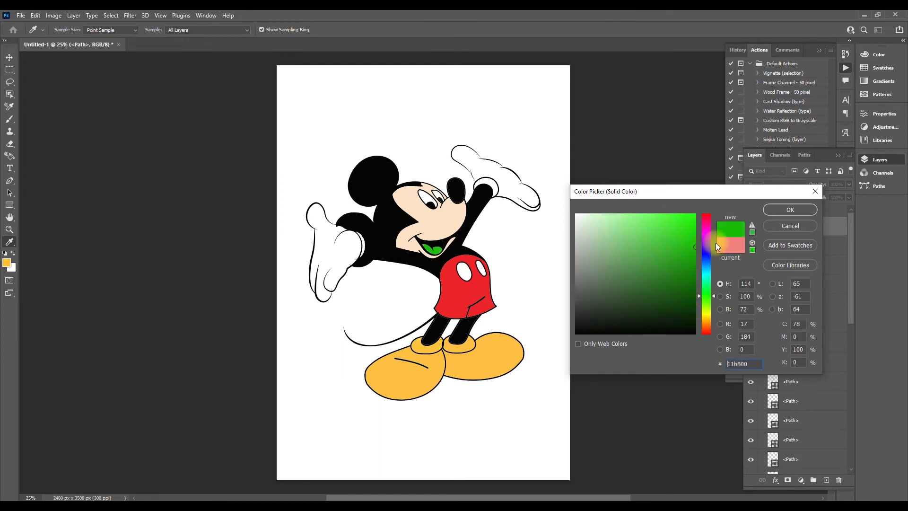
click(789, 210)
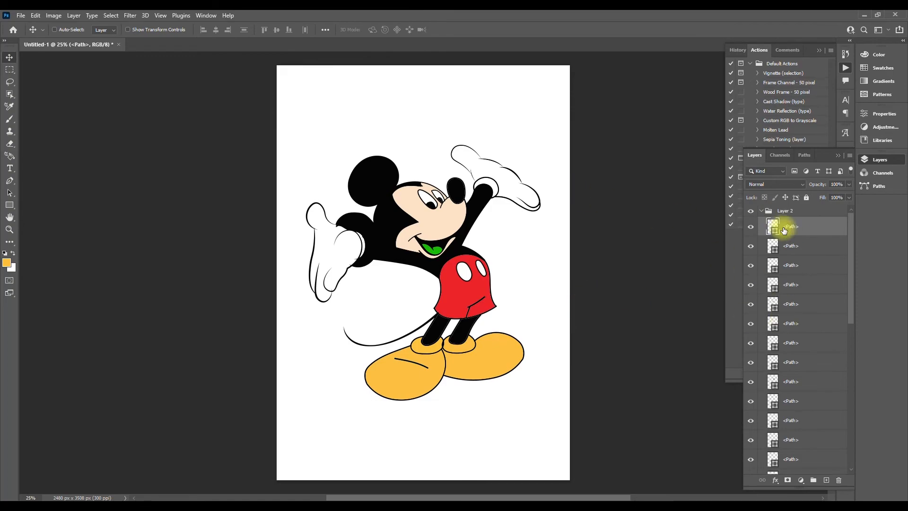
click(786, 210)
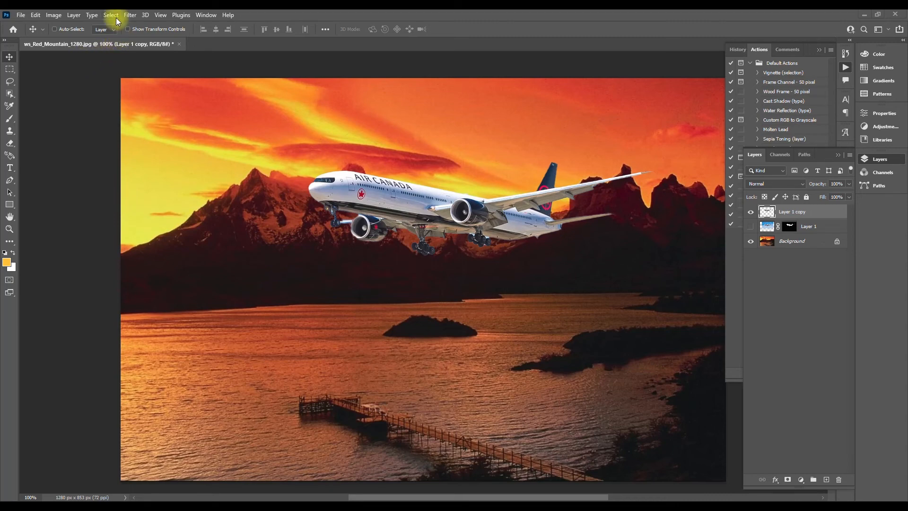
Step: Enable the Harmonization neural filter on the airplane layer, using the Background layer as the reference image
click(130, 16)
click(144, 55)
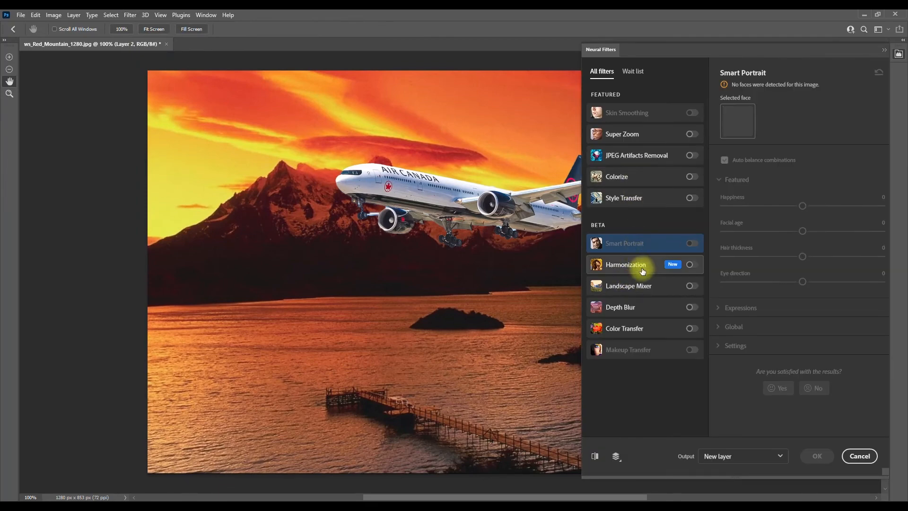
click(692, 264)
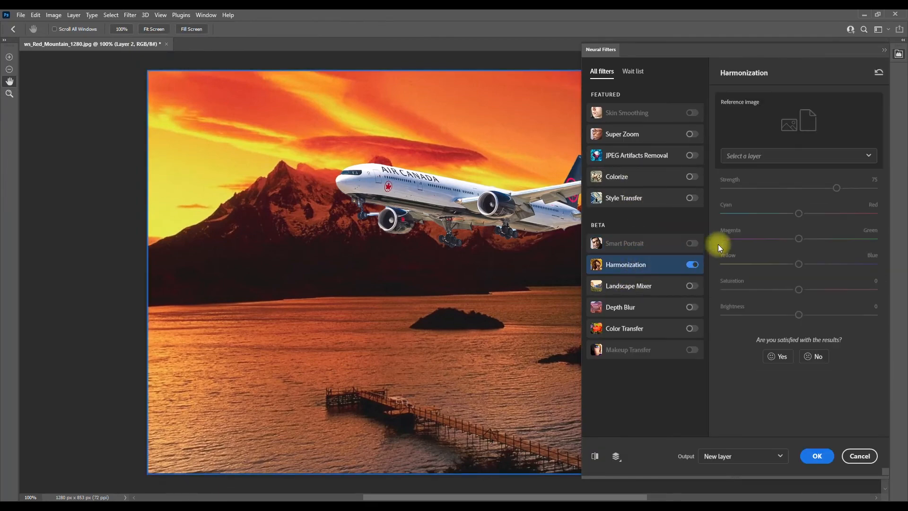
click(760, 157)
click(766, 230)
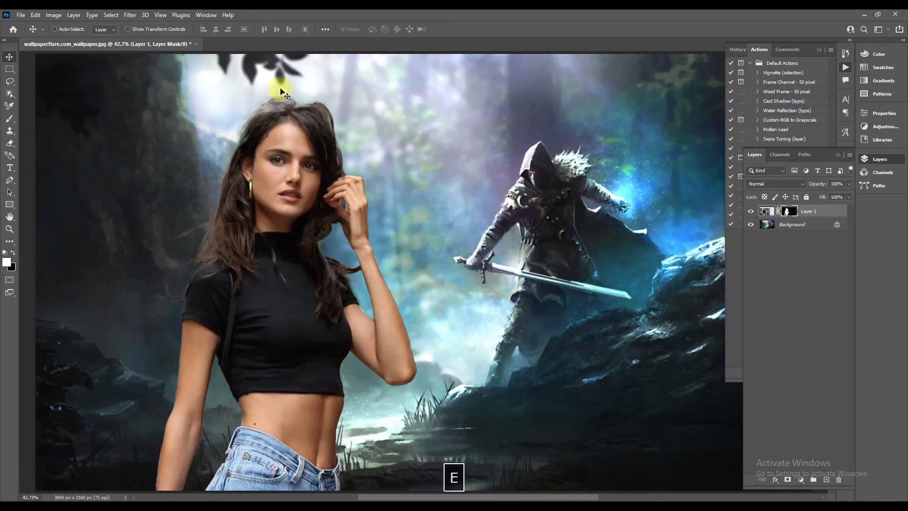
Step: Enable the Harmonization neural filter on the woman's layer in the forest composite, with Background as the reference image
key(e)
key(v)
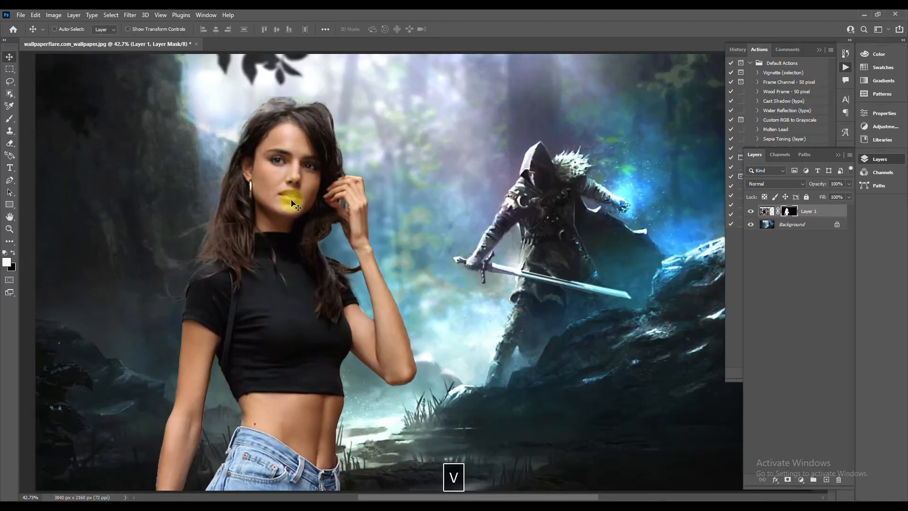
click(130, 15)
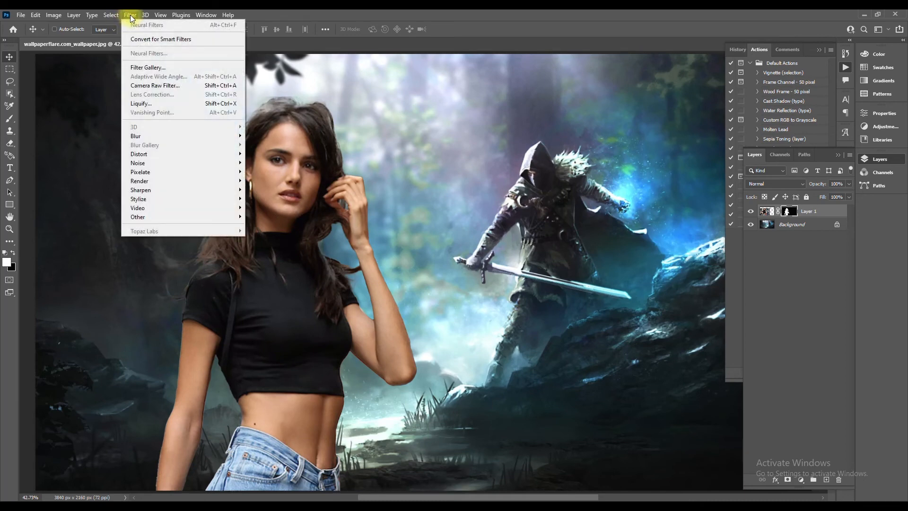
click(365, 28)
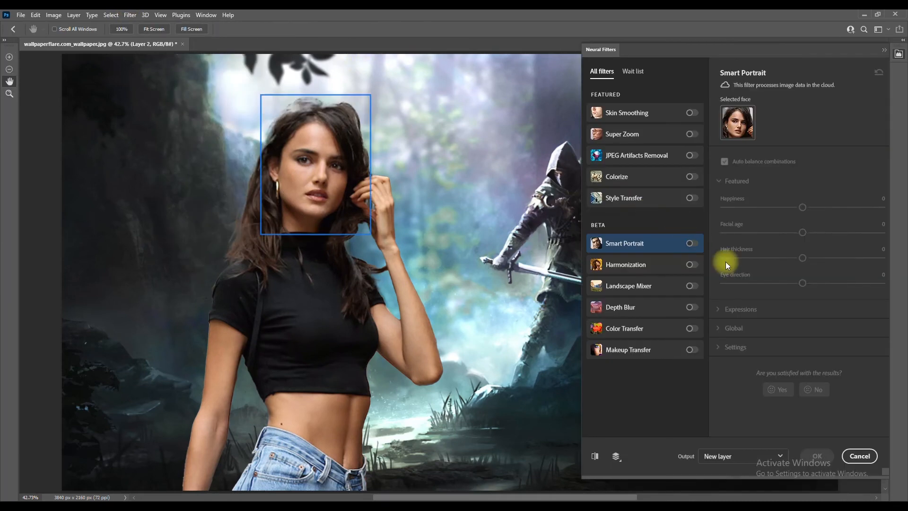
click(690, 265)
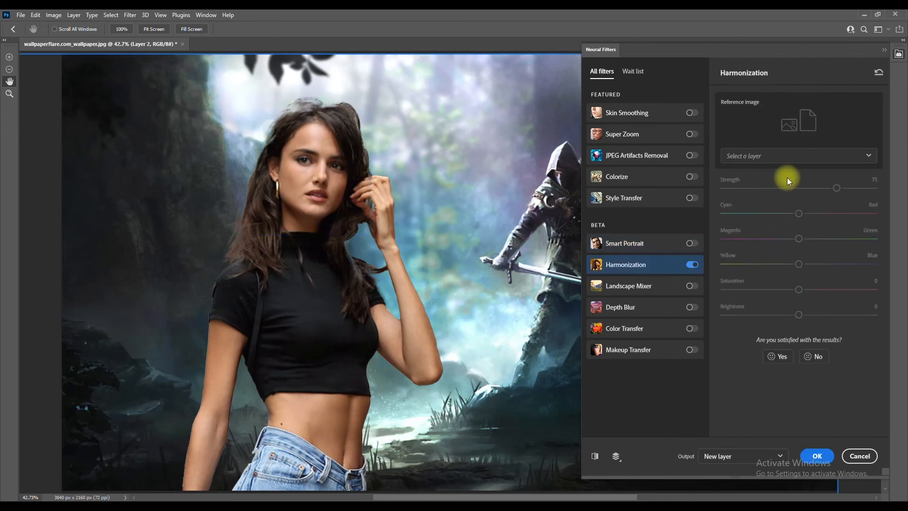
click(785, 154)
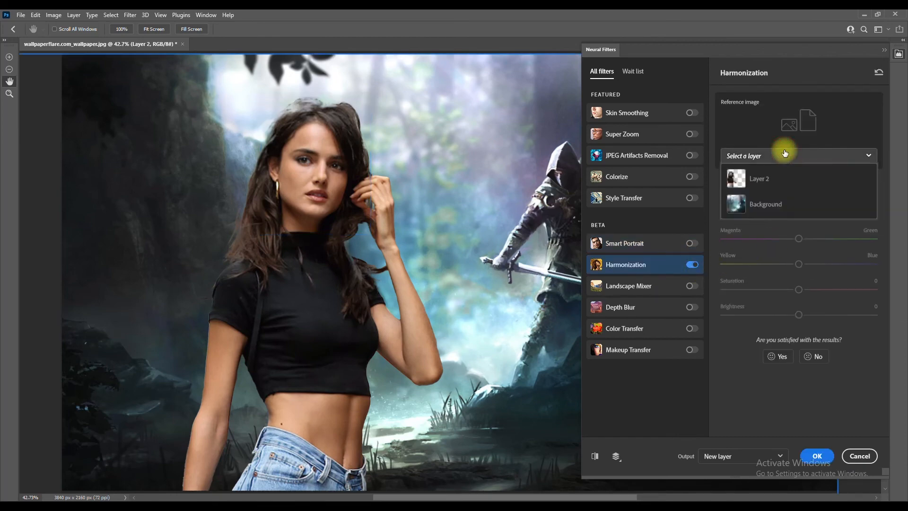
click(761, 204)
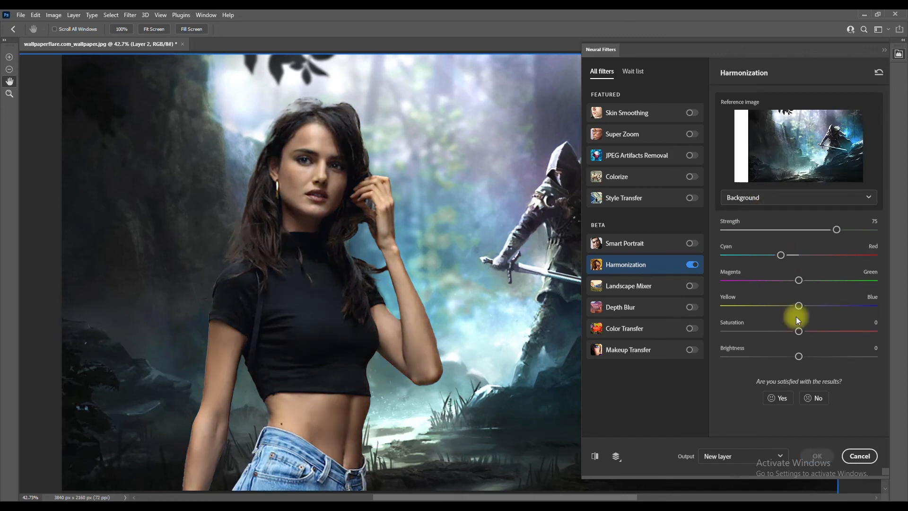
Step: Set the Harmonization saturation to -7, shift cyan slightly toward red, lower the brightness a little and output to a new layer
drag(799, 333, 788, 332)
drag(781, 255, 788, 255)
drag(799, 356, 790, 356)
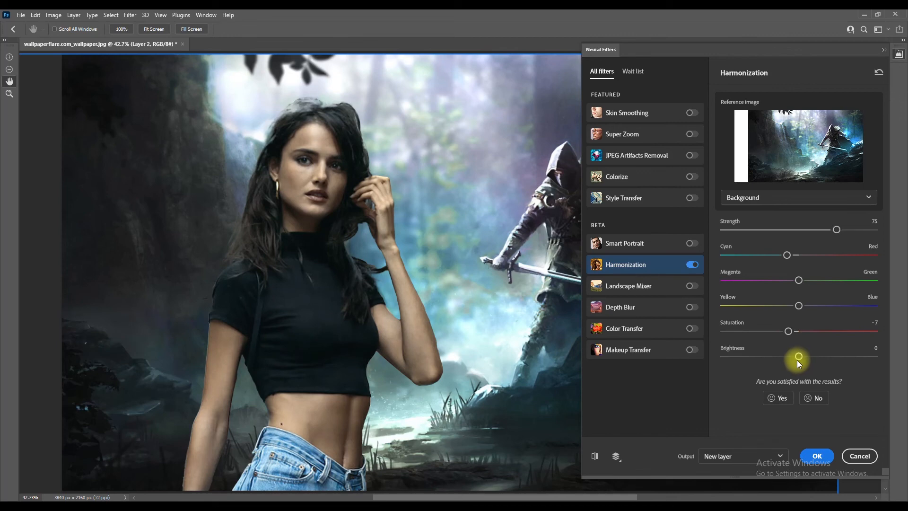
click(808, 457)
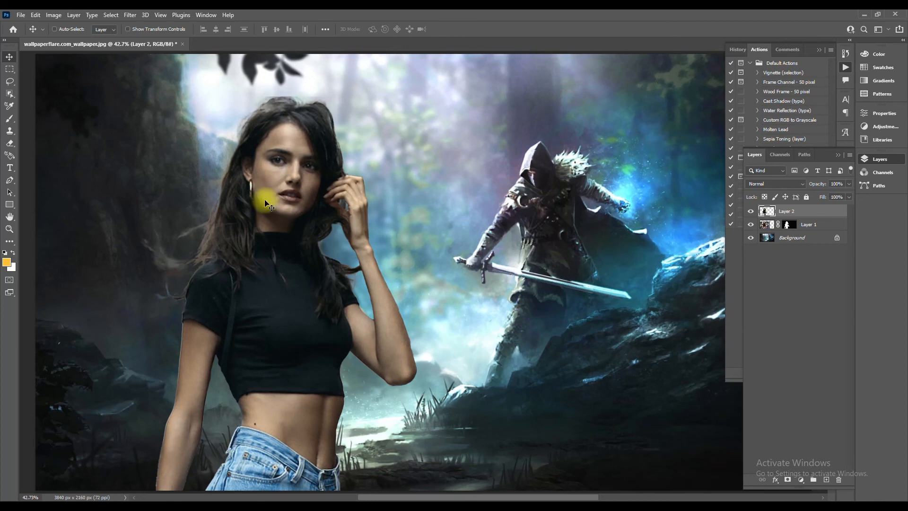
Step: Duplicate the harmonized Layer 2 and hide the original Layer 2 and Layer 1 beneath the copy
click(751, 226)
key(ctrl+j)
click(751, 224)
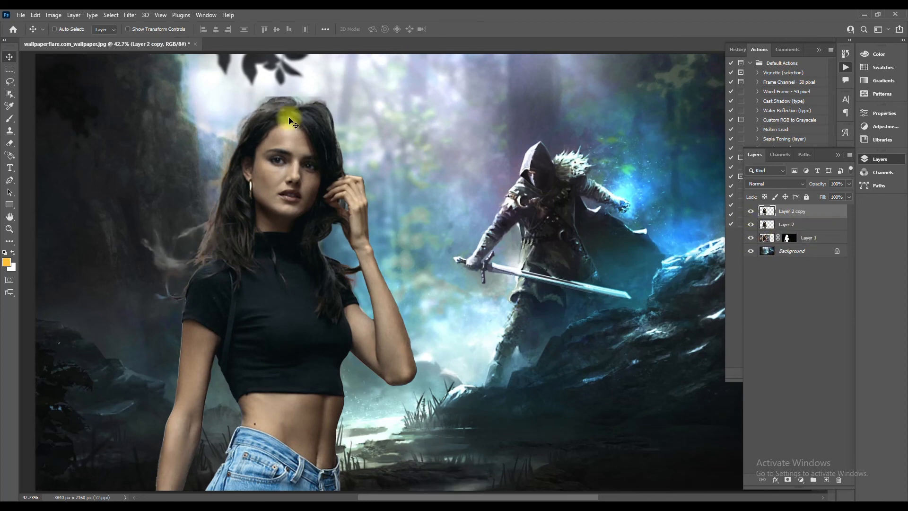
Step: Darken the pale stray hair edges on Layer 2 copy with the Burn tool at 50% midtones exposure, reducing the brush size
key(ctrl+plus)
key(e)
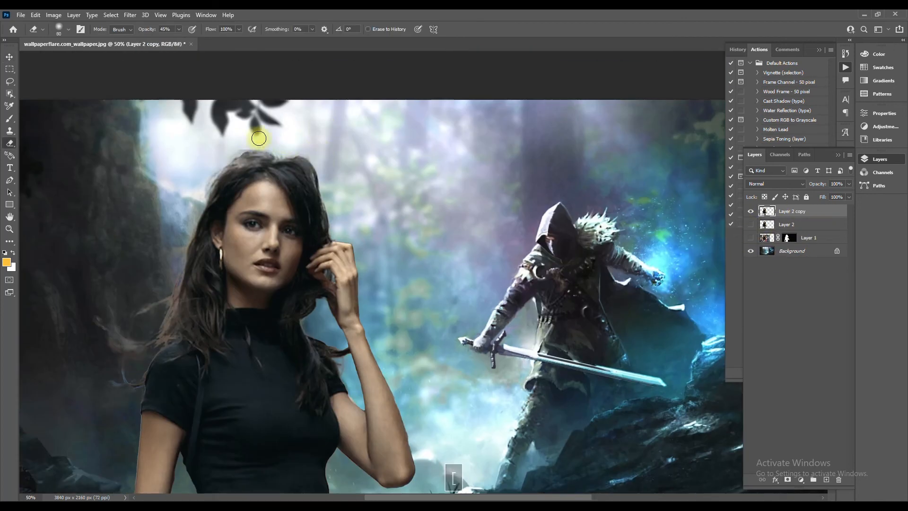
key(o)
key(bracketleft)
key(bracketleft)
key(bracketleft)
key(bracketleft)
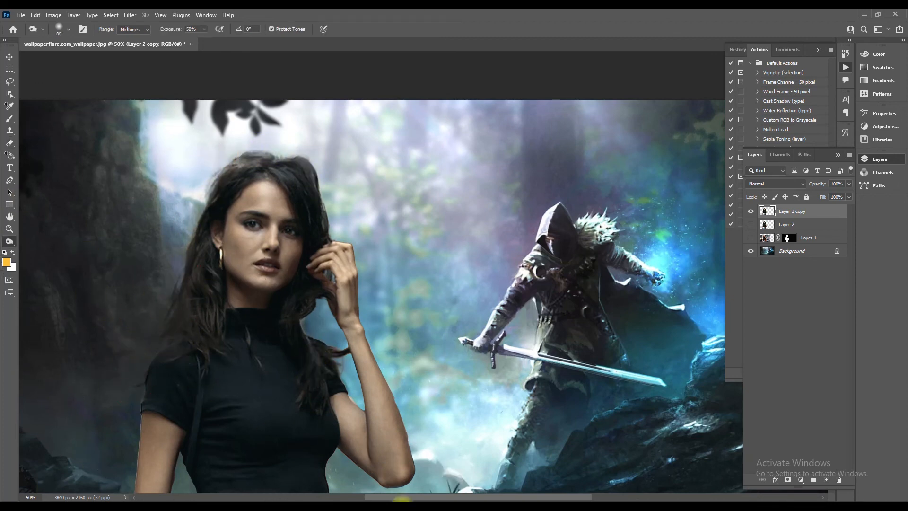
Step: Compare the harmonized woman with the original by toggling the visibility of Layer 2 copy and Layer 1
key(ctrl+minus)
key(ctrl+minus)
key(ctrl+minus)
click(751, 212)
click(751, 239)
click(751, 212)
click(750, 212)
click(750, 211)
click(750, 239)
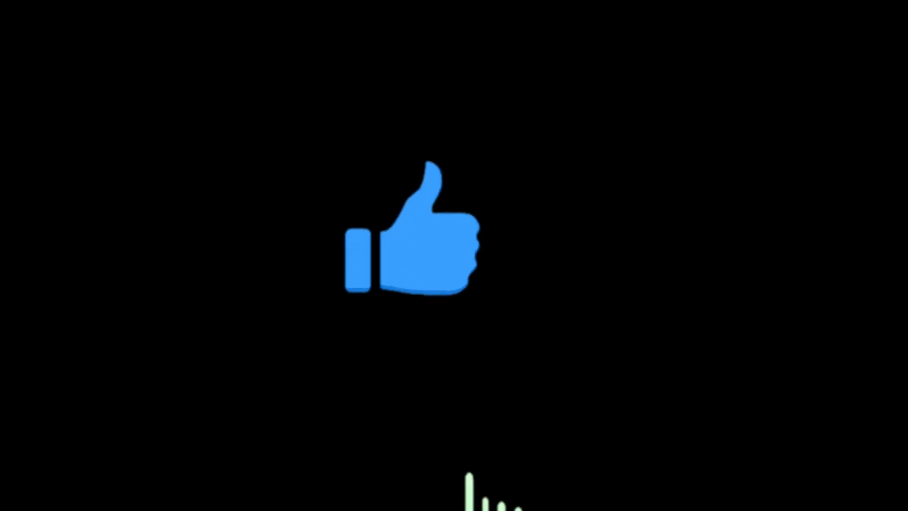